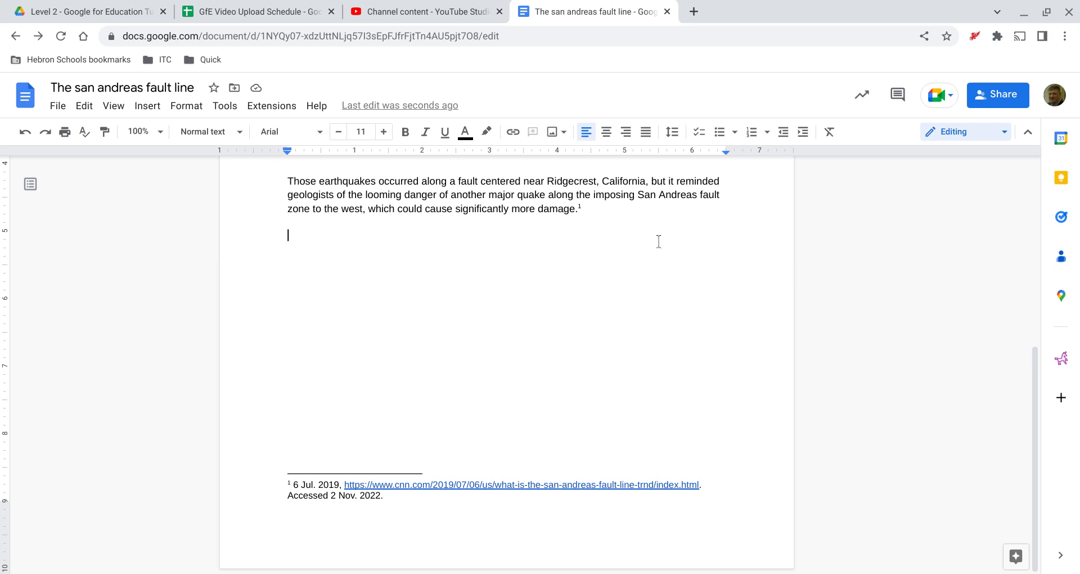
Search Google for "san andreas fault" in a new browser tab.
left_click(693, 11)
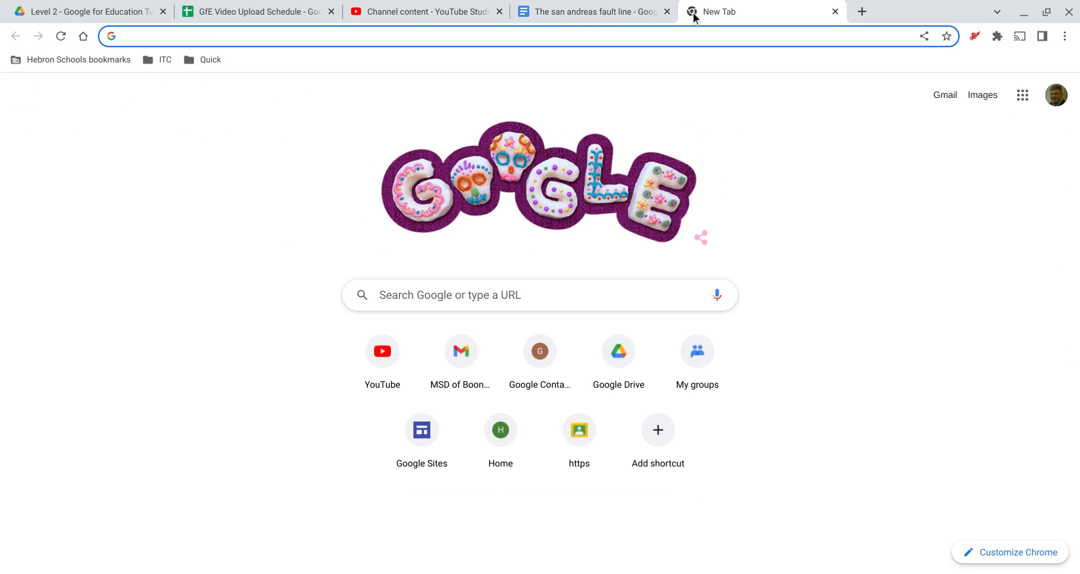
type("san andreas fault")
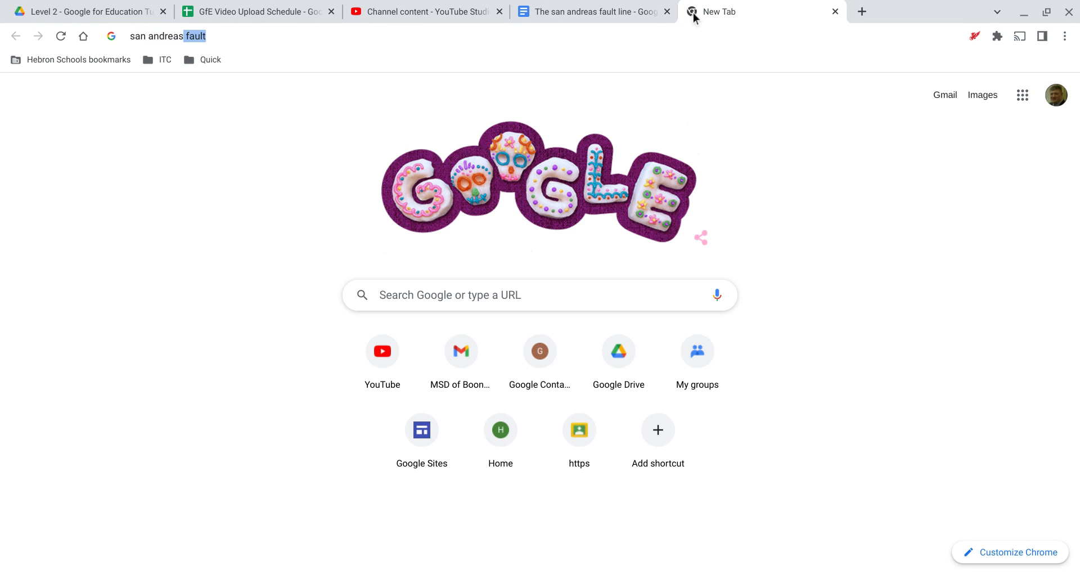
key("Return")
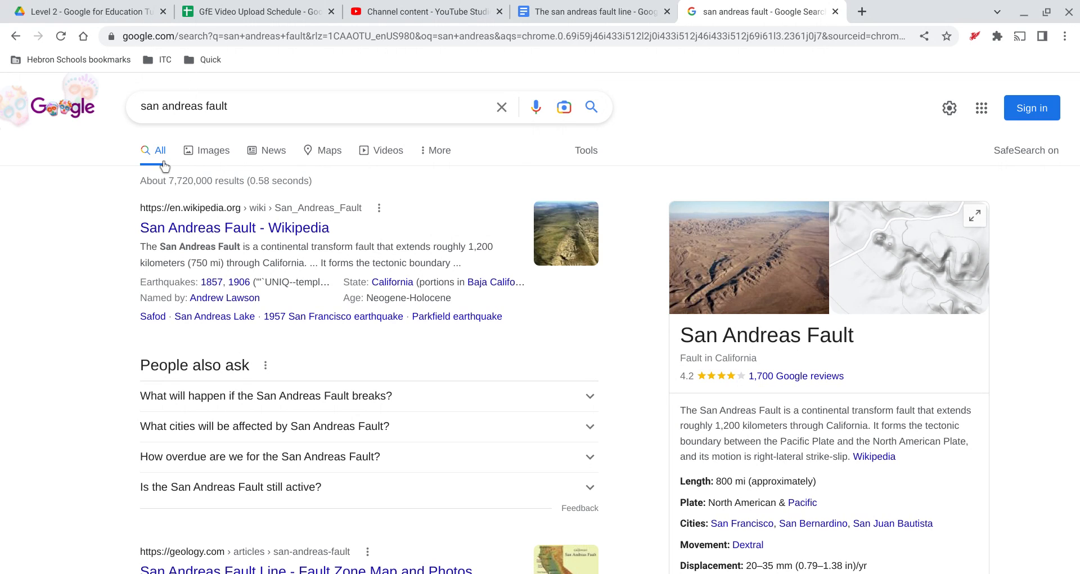
View the image results for the fault search, switch to the news results, and check which additional result types are offered.
left_click(207, 164)
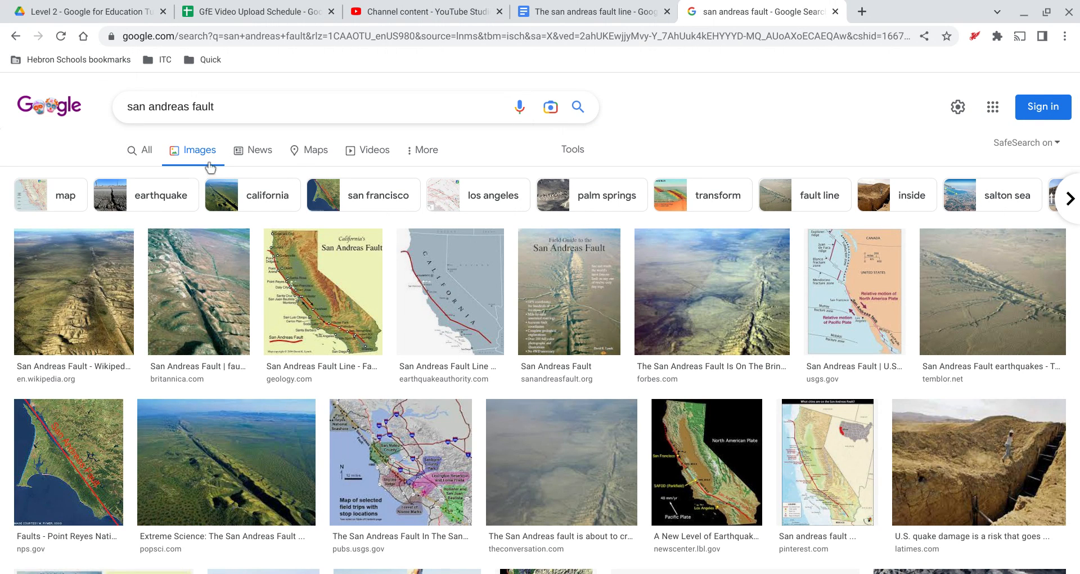
left_click(263, 171)
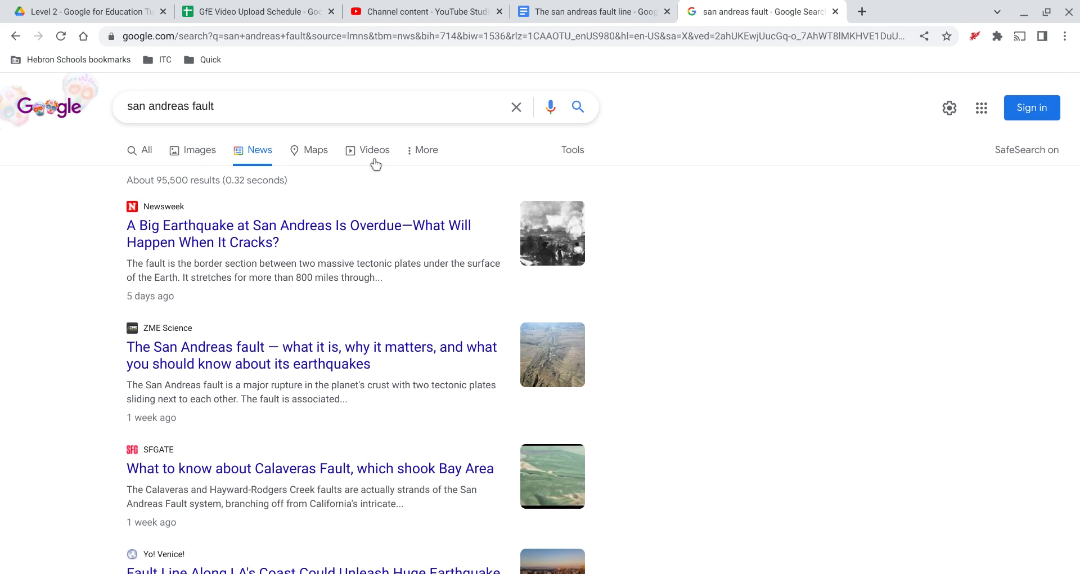
left_click(430, 166)
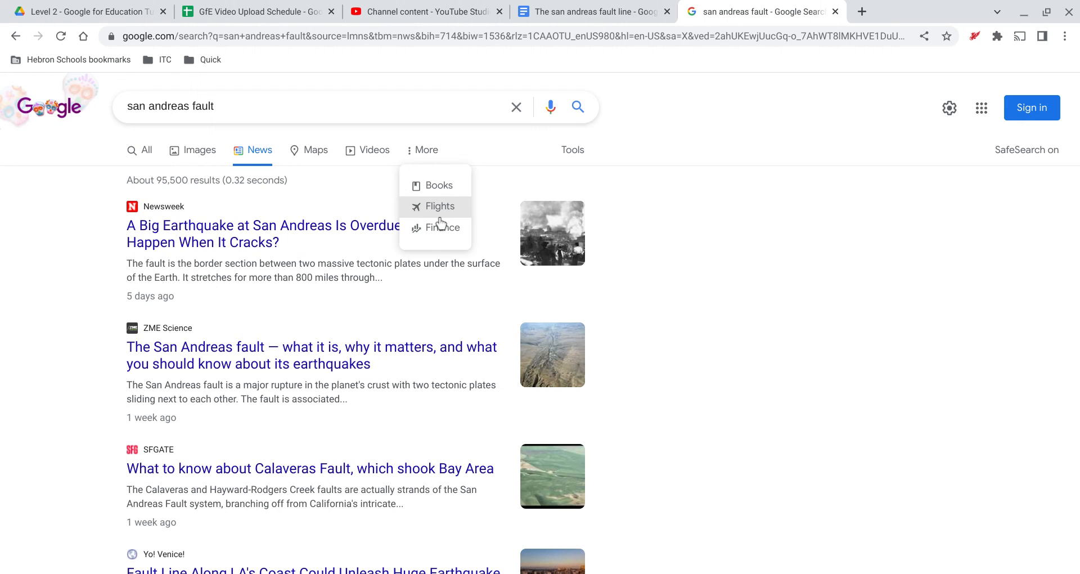
left_click(505, 167)
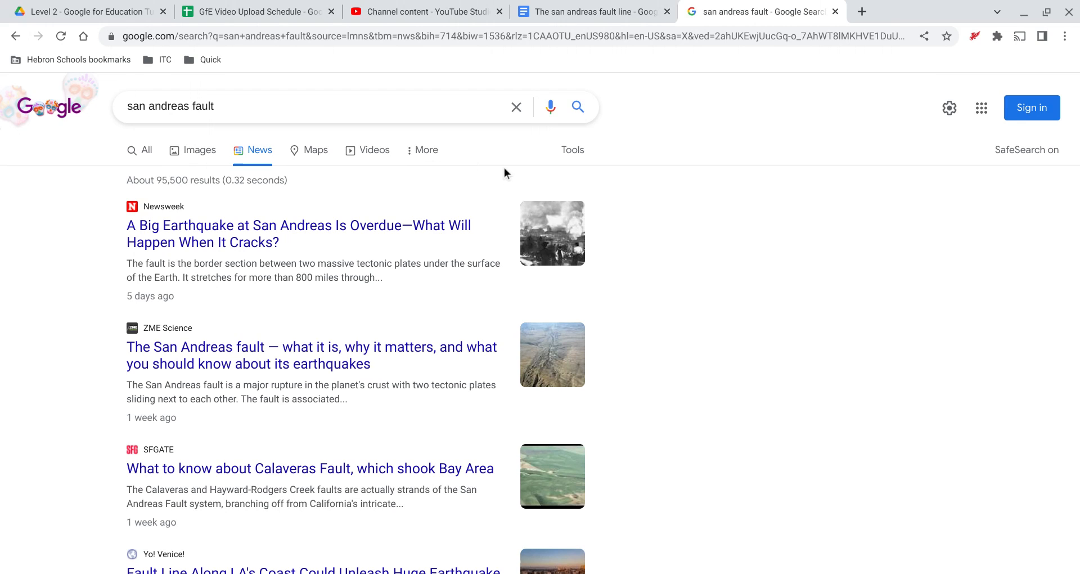
Filter the news results to the past year and sort them by date.
left_click(588, 167)
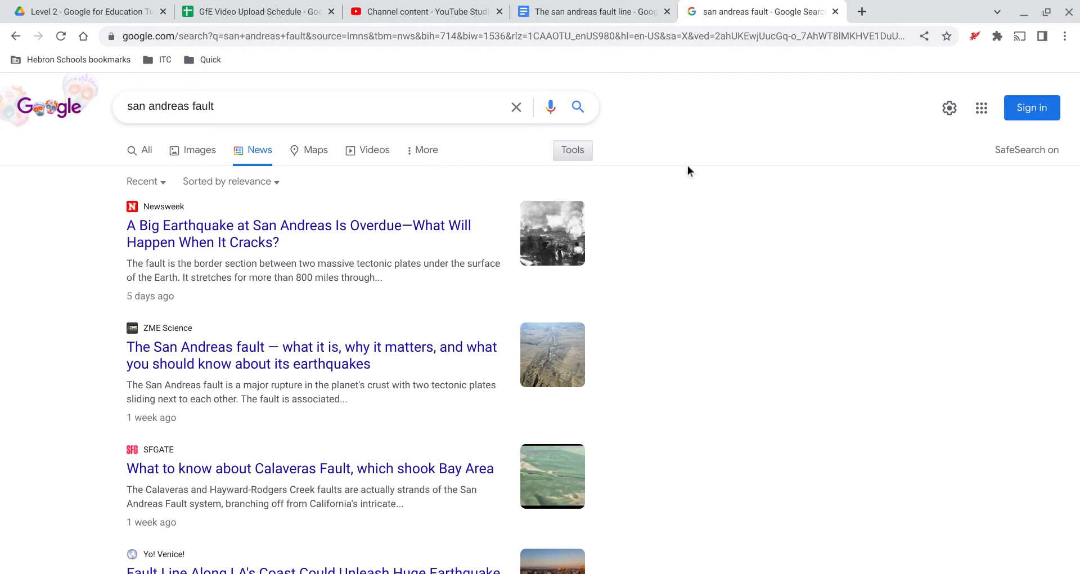
left_click(144, 195)
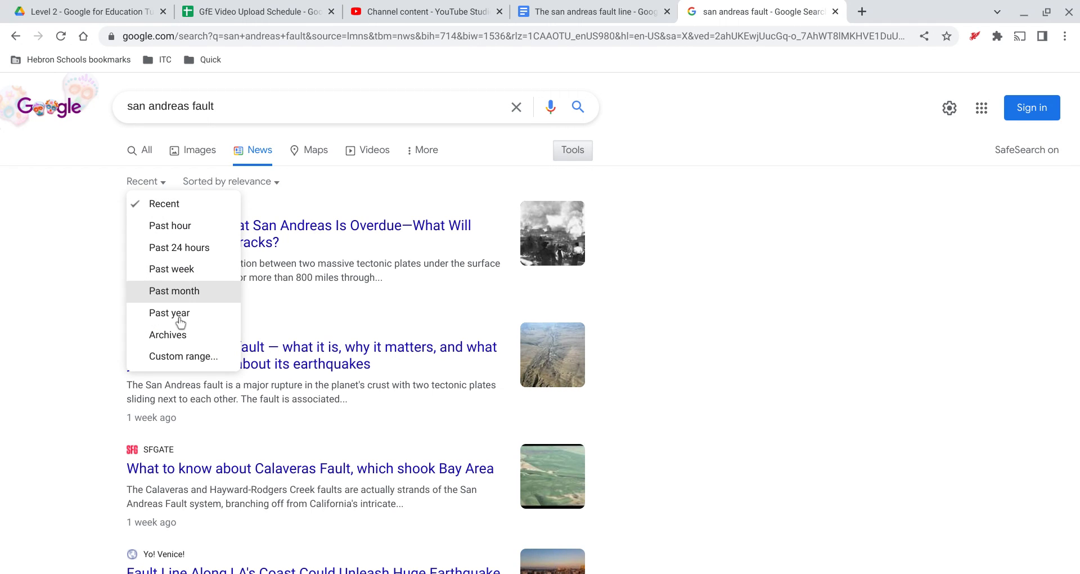
left_click(175, 325)
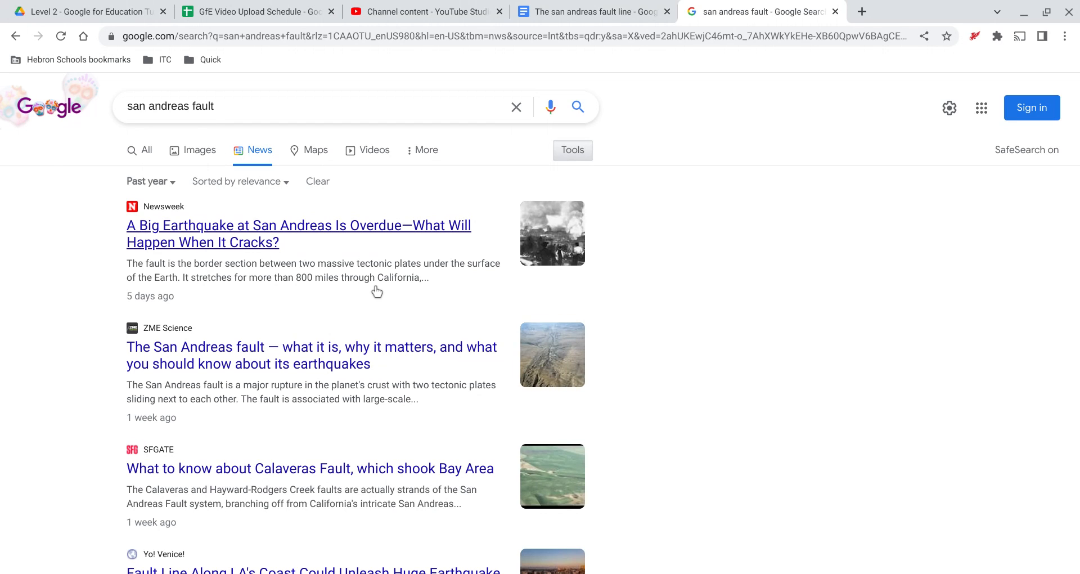
left_click(254, 190)
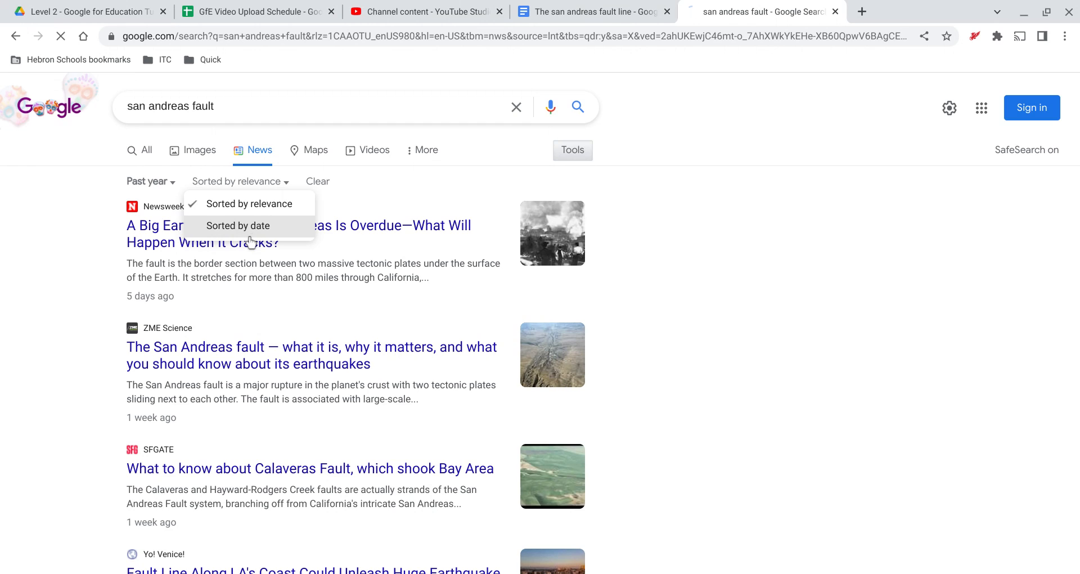
left_click(257, 231)
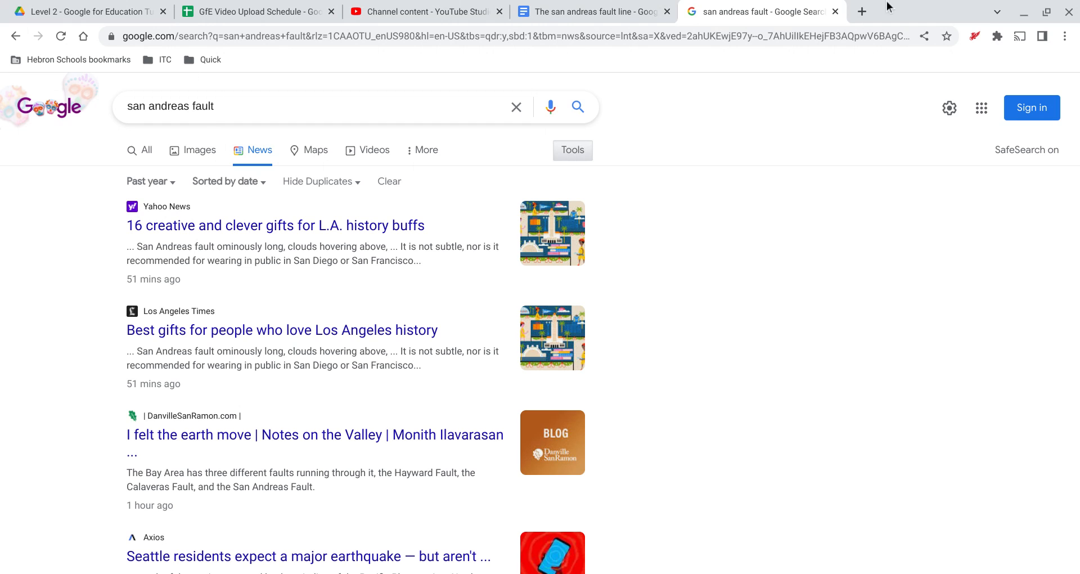
Search for "google search operators" in a new browser tab and open Google Help's "Refine web searches" article.
left_click(862, 13)
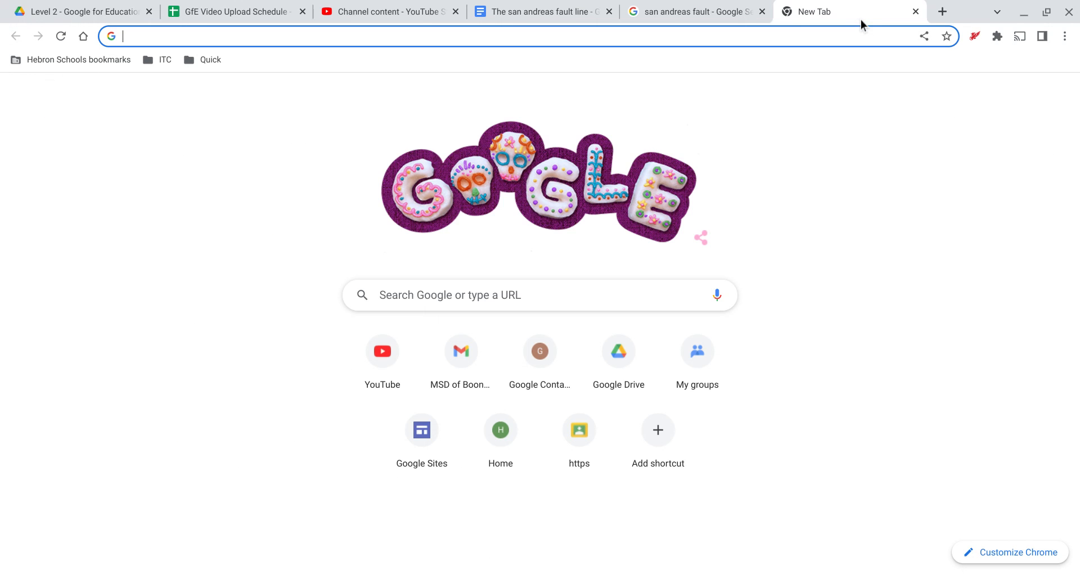
type("google search operators")
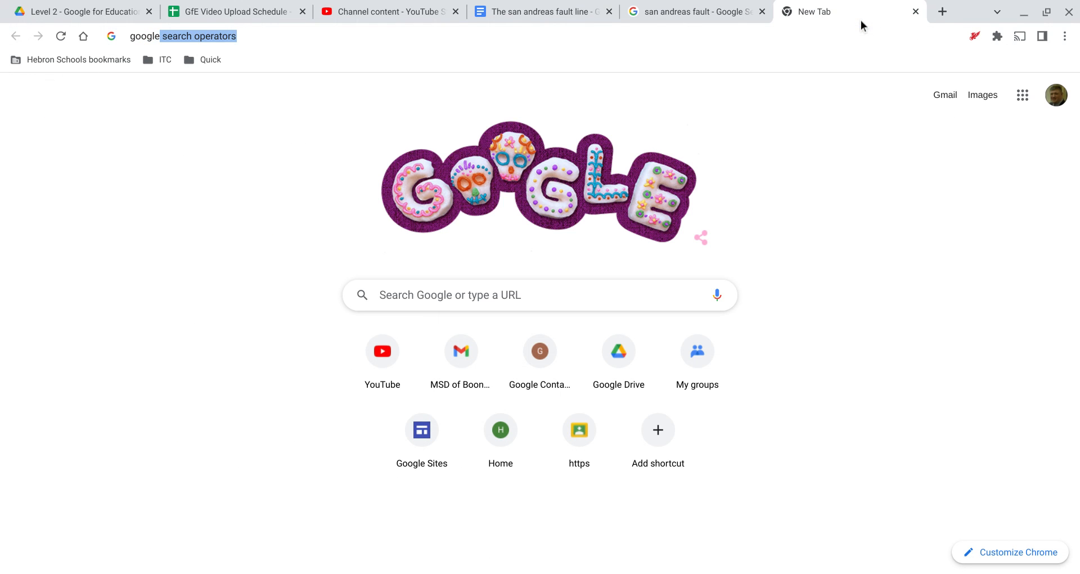
key("Return")
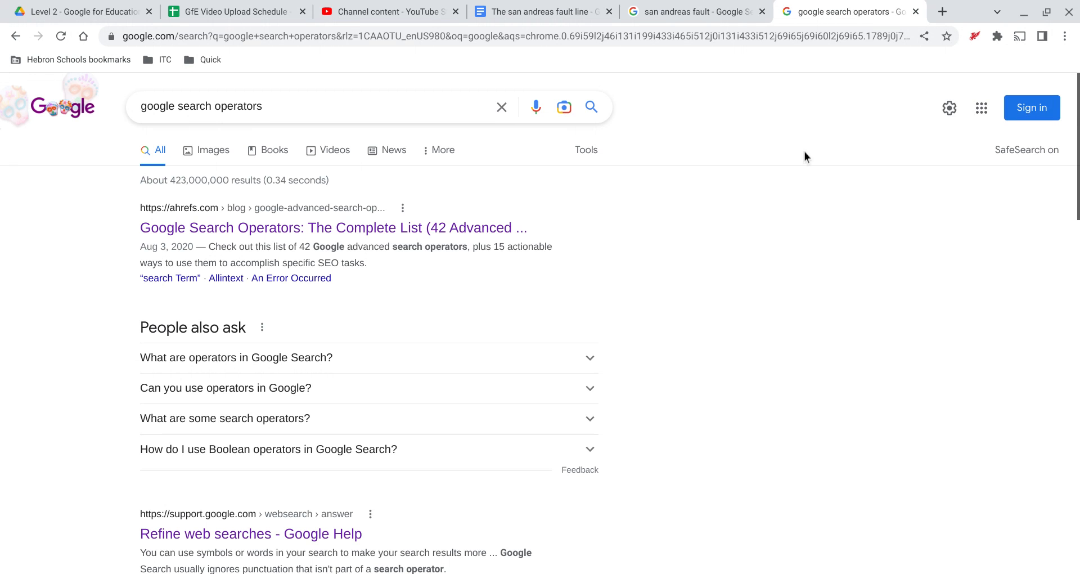
scroll(577, 248, "down", 4)
scroll(576, 248, "up", 4)
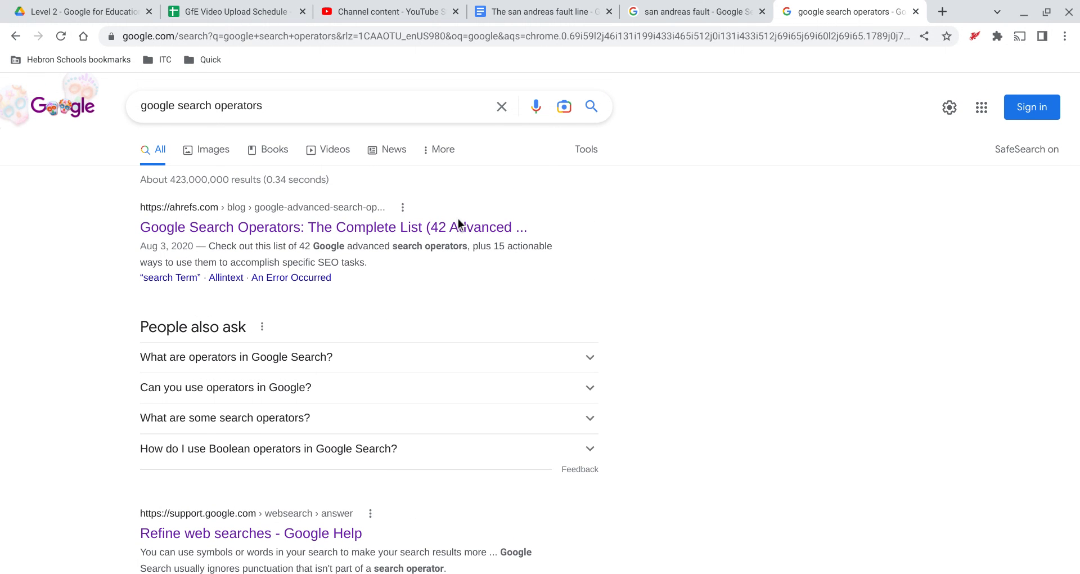
scroll(458, 223, "down", 7)
scroll(458, 224, "up", 1)
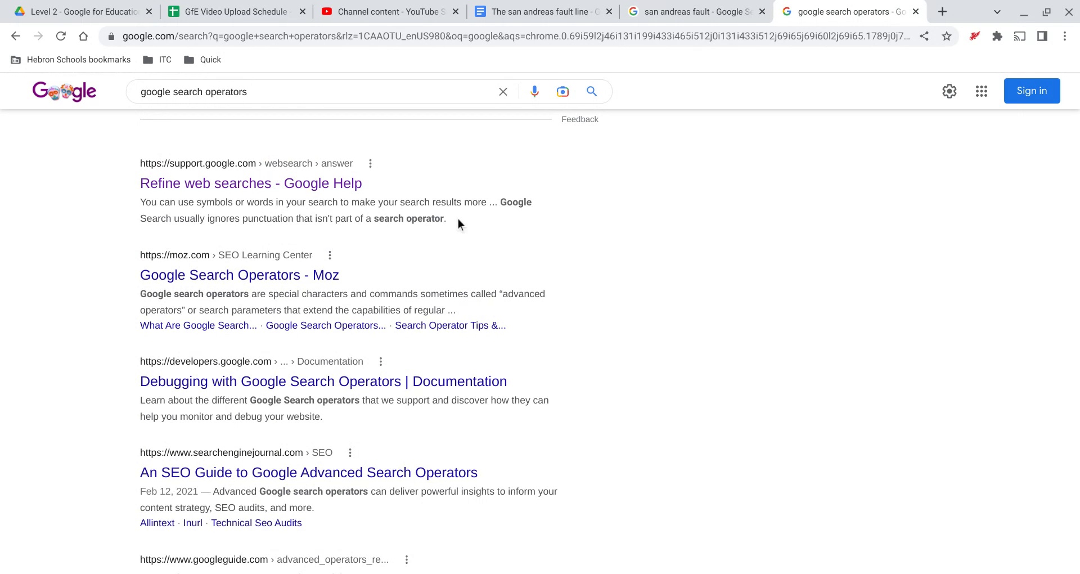
left_click(320, 191)
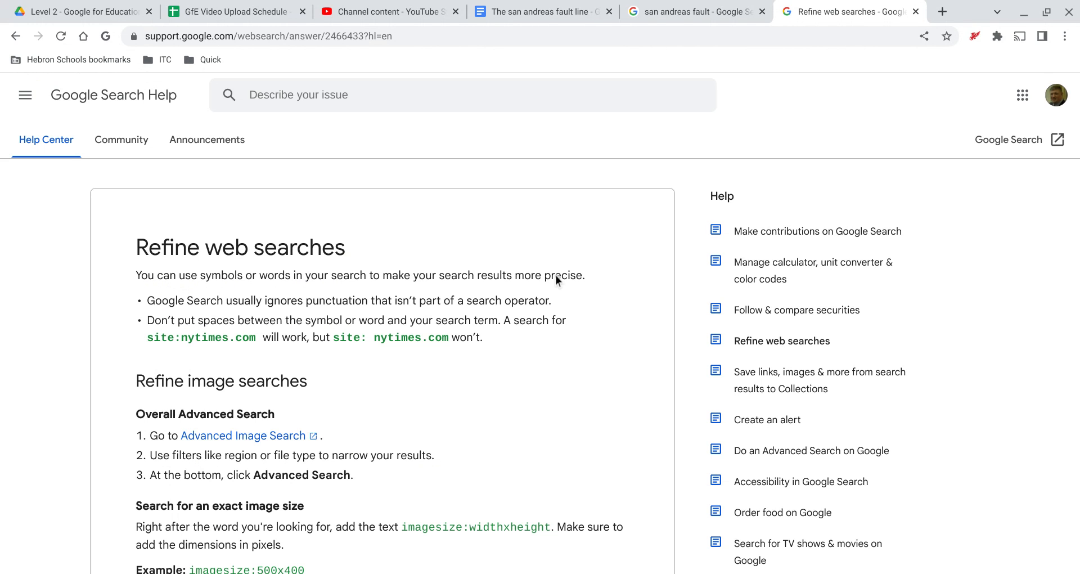
scroll(556, 276, "down", 2)
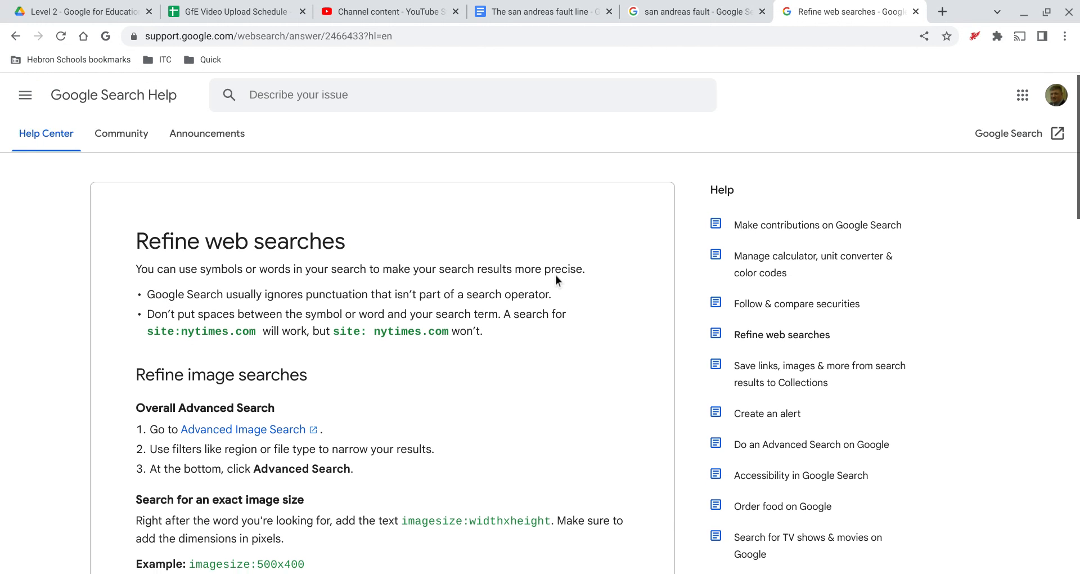
scroll(556, 275, "down", 1)
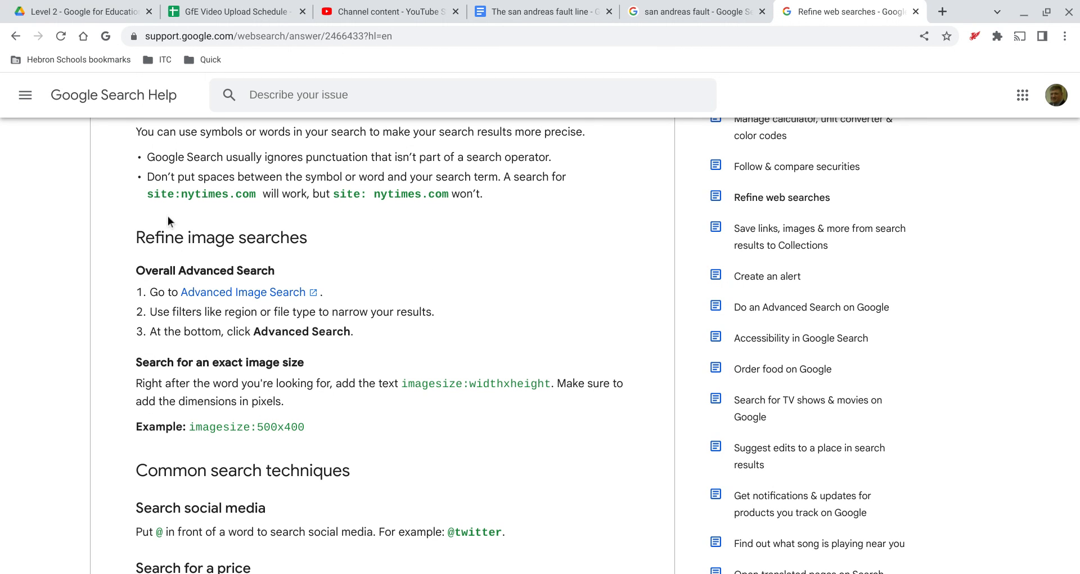
Restrict the San Andreas fault search to one website by running "site:livescience.com san andreas fault".
left_click(647, 12)
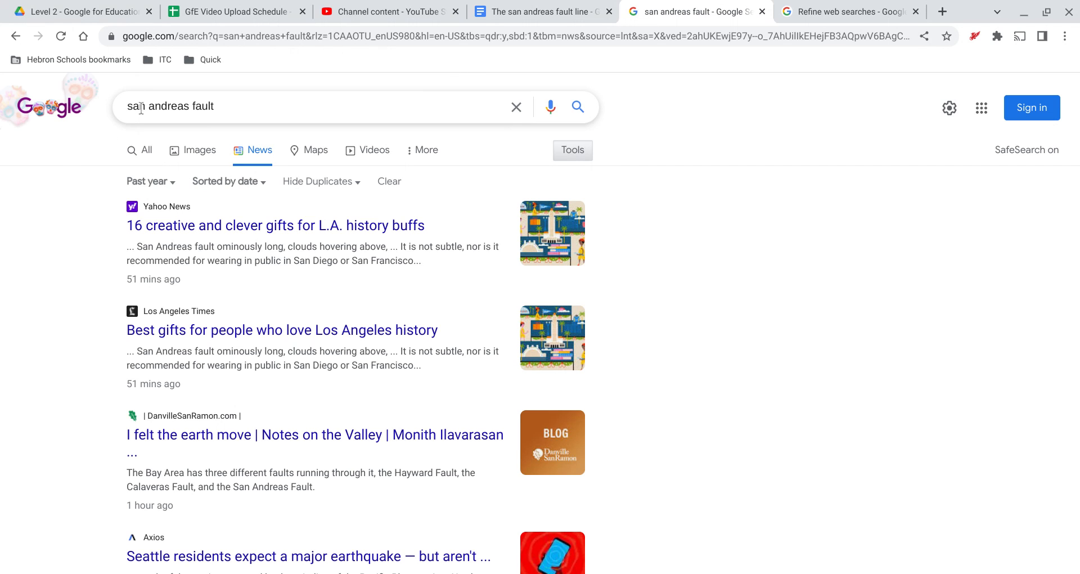
left_click(130, 115)
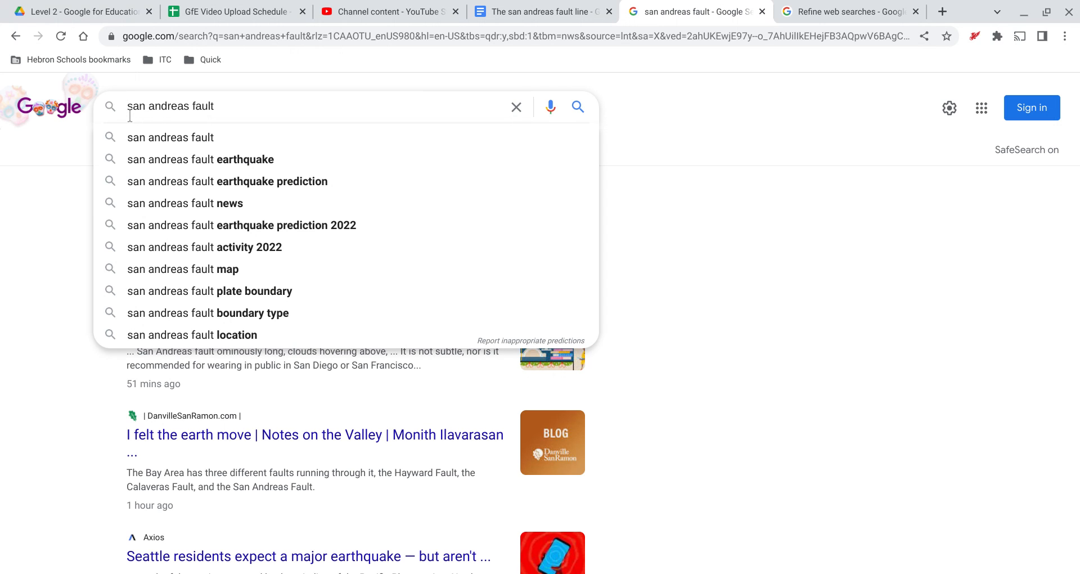
type("site:")
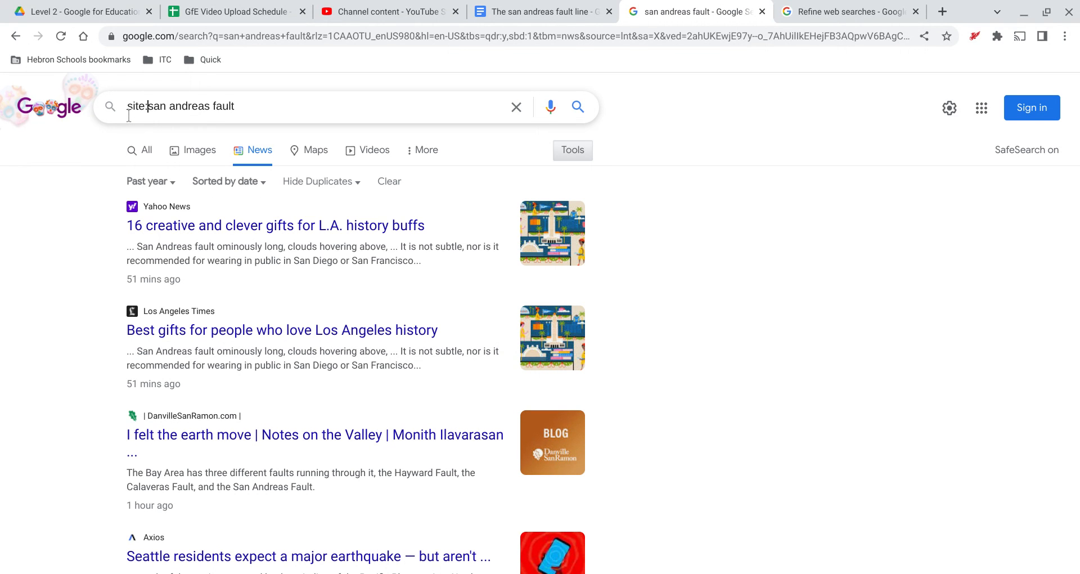
type("livescience.com")
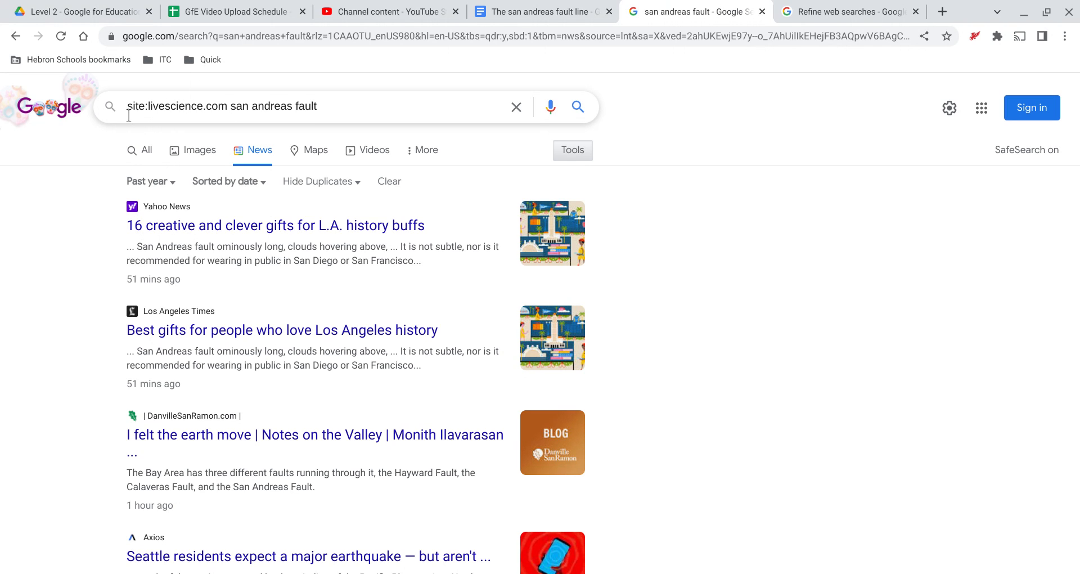
key("Return")
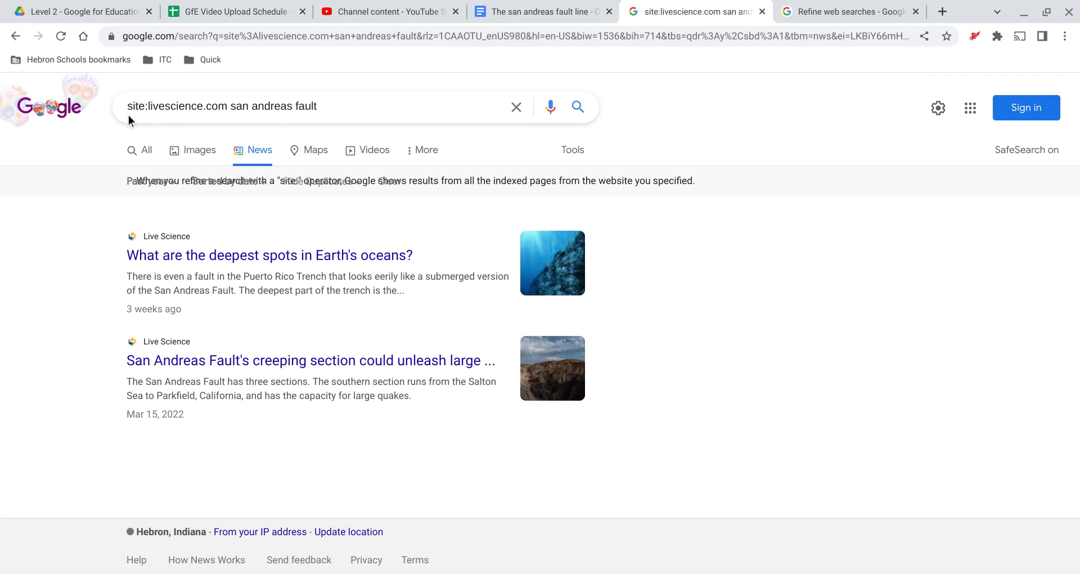
Show all result types for the livescience.com search and look through the listed articles.
left_click(137, 157)
scroll(784, 261, "down", 5)
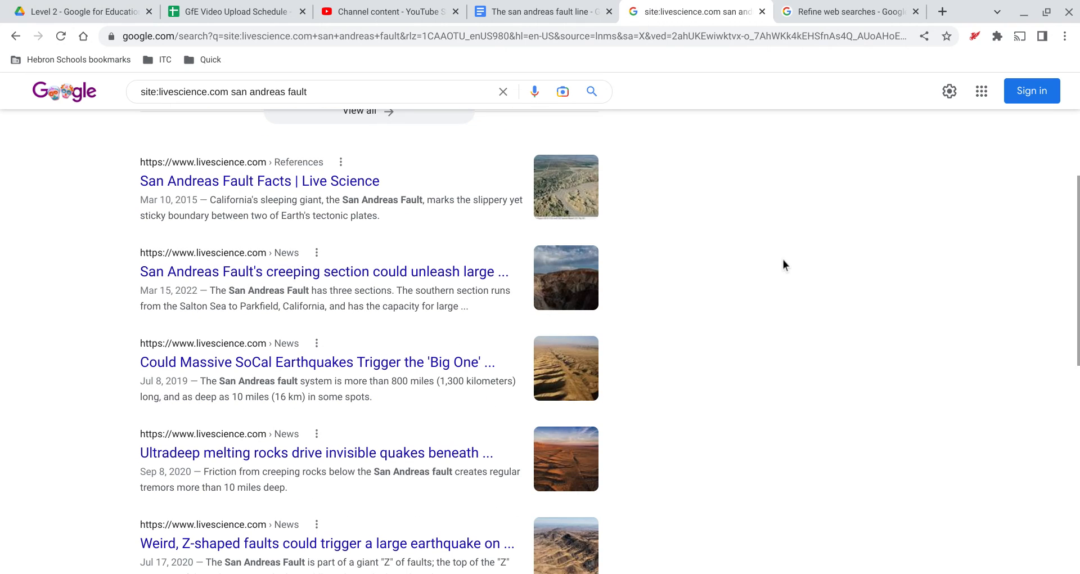
scroll(353, 320, "down", 1)
scroll(354, 320, "down", 2)
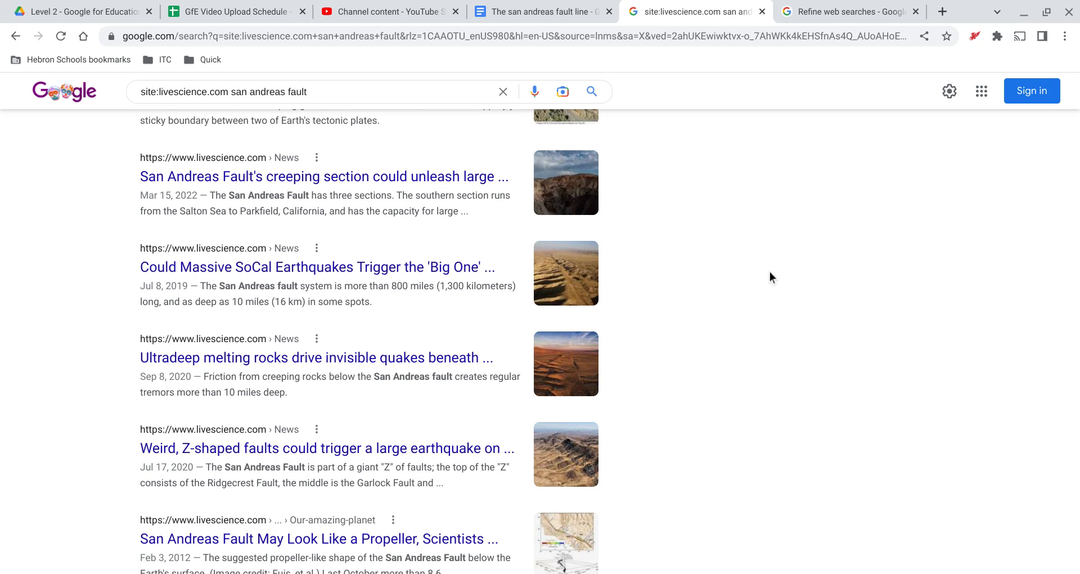
Review the common search techniques in the "Refine web searches" help article, down to the cached version operator.
left_click(840, 15)
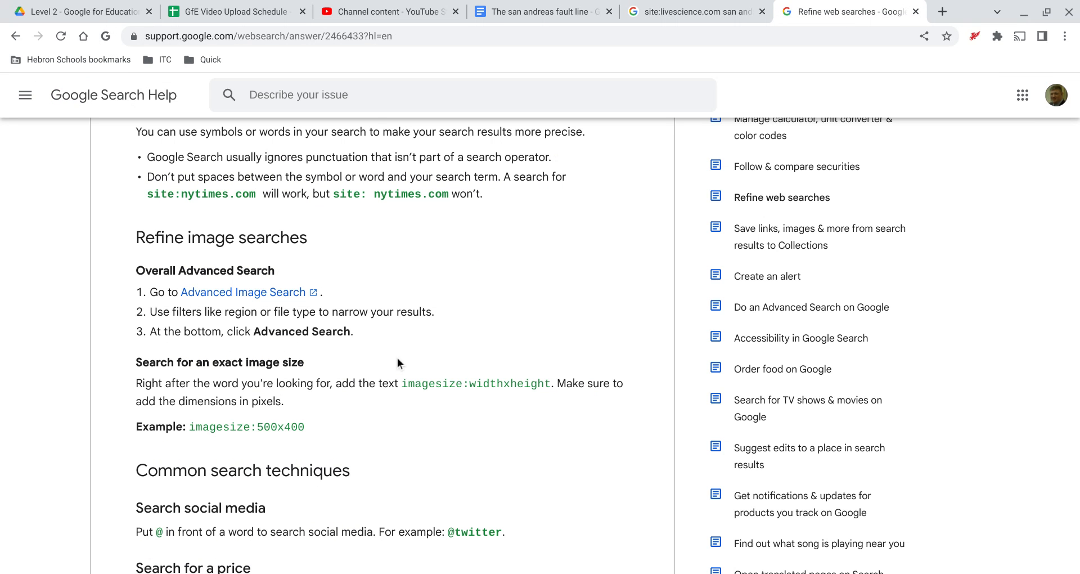
scroll(397, 359, "down", 5)
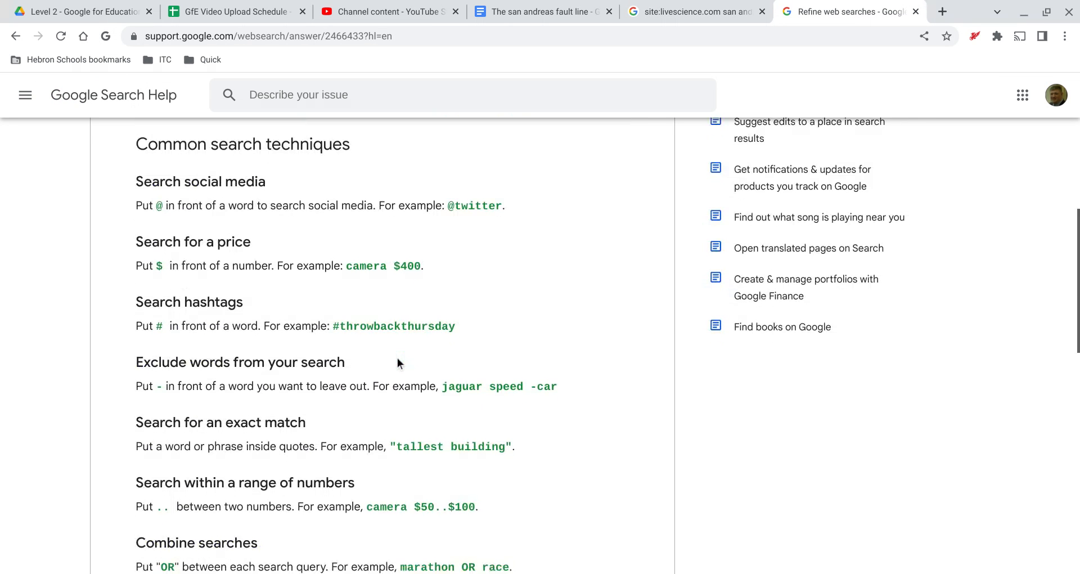
scroll(397, 362, "down", 2)
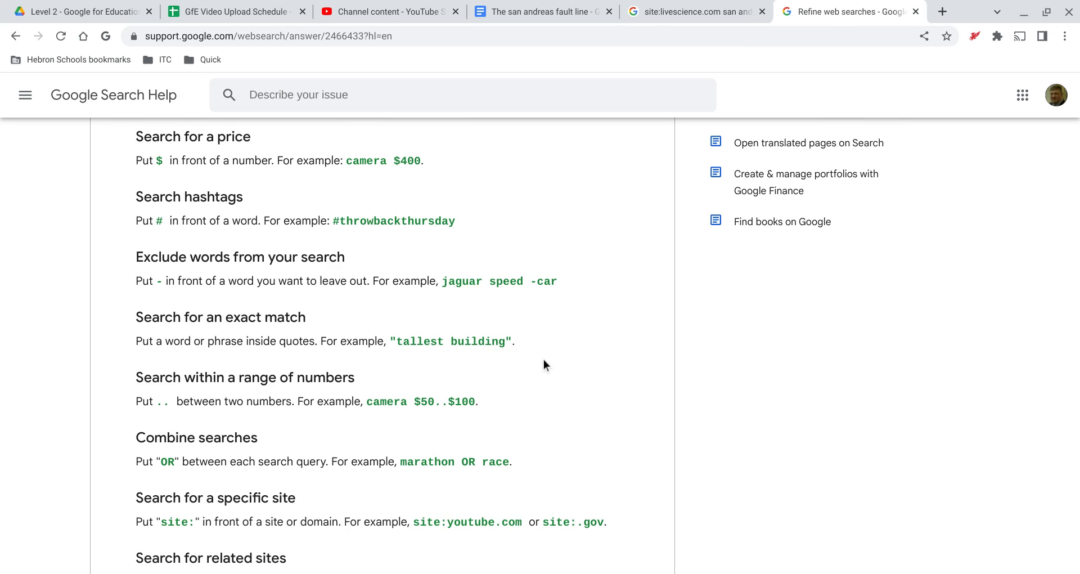
scroll(544, 363, "down", 3)
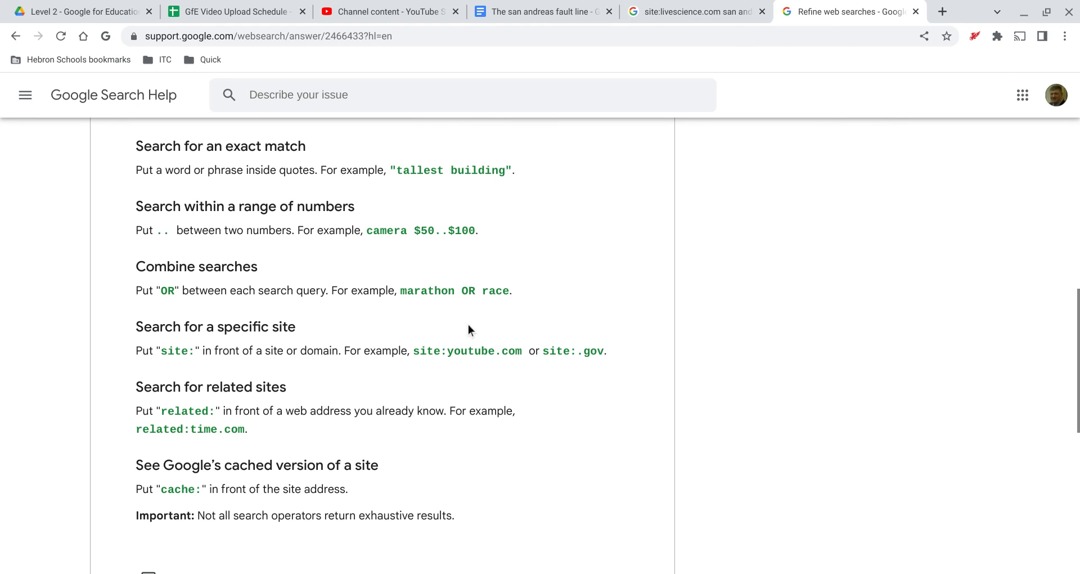